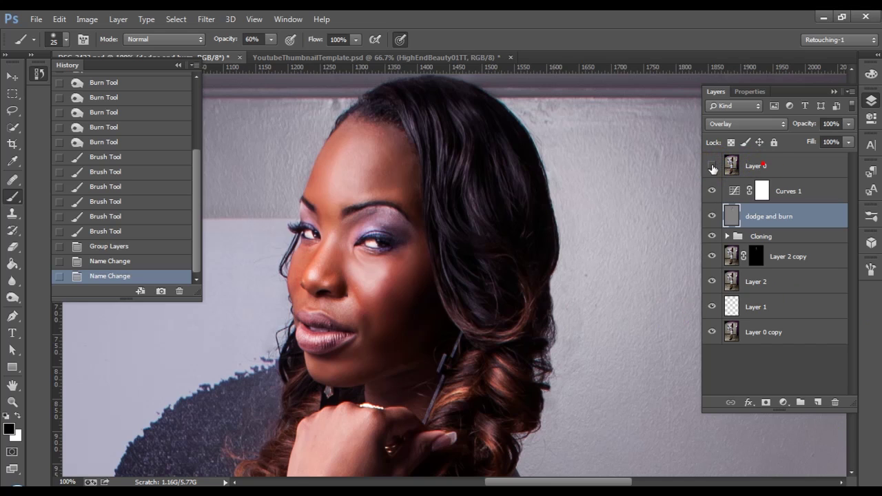
- Compare the retouched portrait with the original Layer 0 and expand the Cloning group
click(713, 166)
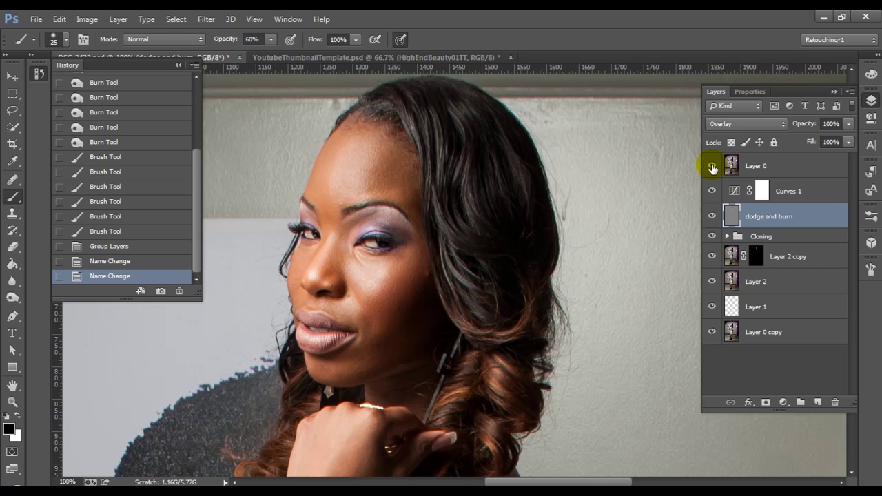
click(712, 166)
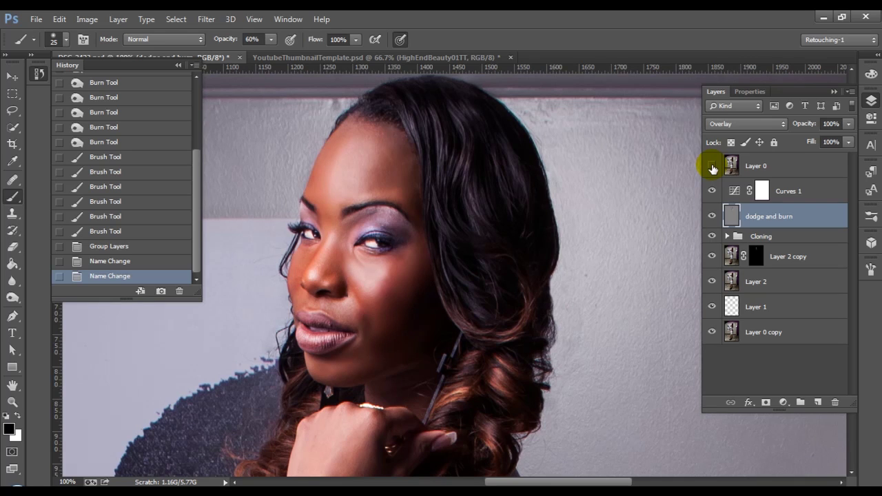
click(727, 236)
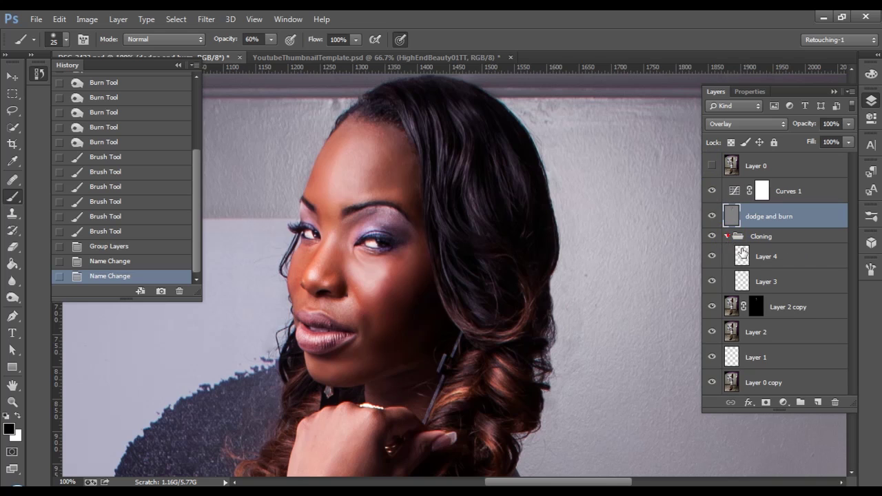
- Toggle the dodge and burn layer to compare its effect, leaving the layer hidden
click(713, 217)
click(712, 217)
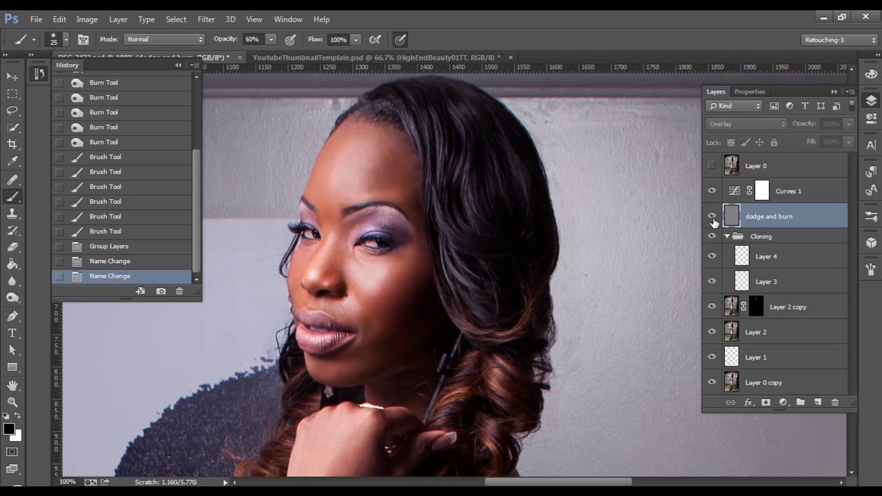
click(713, 217)
click(713, 218)
click(713, 218)
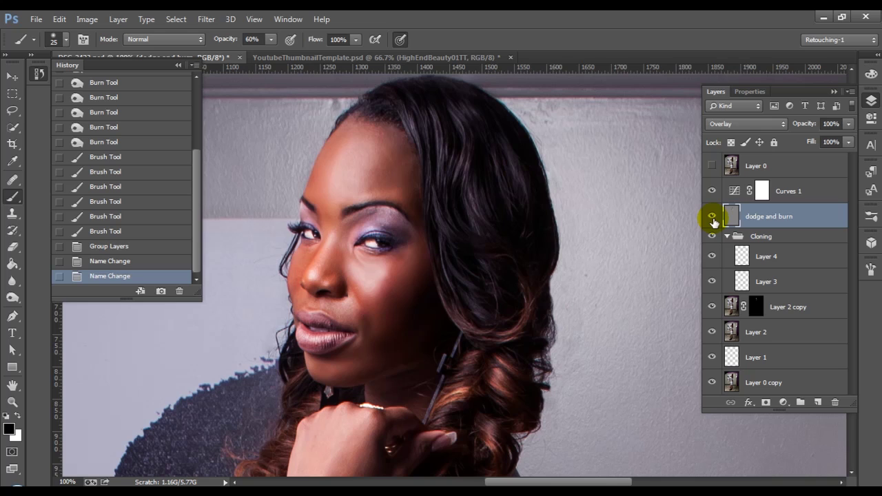
click(713, 218)
- Hide Layer 4 and Layer 3 in the Cloning group, toggling Layer 3 to compare its effect
click(714, 257)
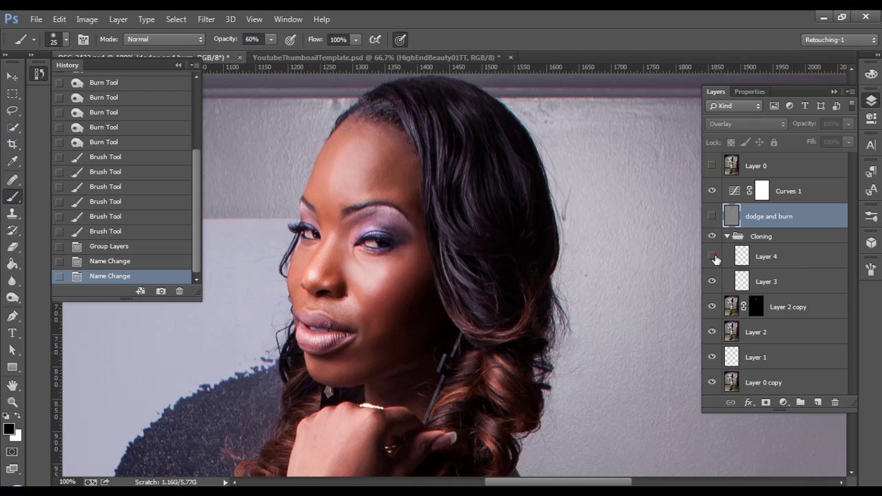
click(713, 279)
click(714, 280)
click(714, 281)
click(713, 281)
click(713, 281)
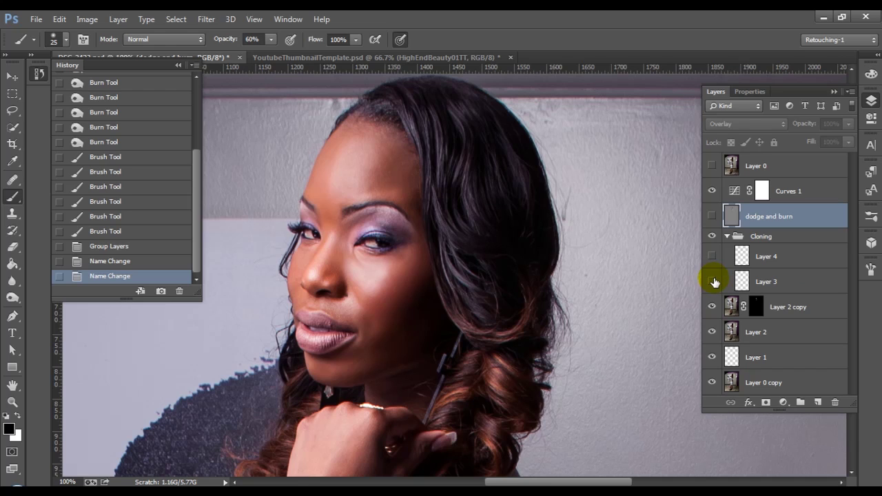
- Collapse and hide the Cloning group, and add a new empty layer above Layer 2 copy
click(785, 311)
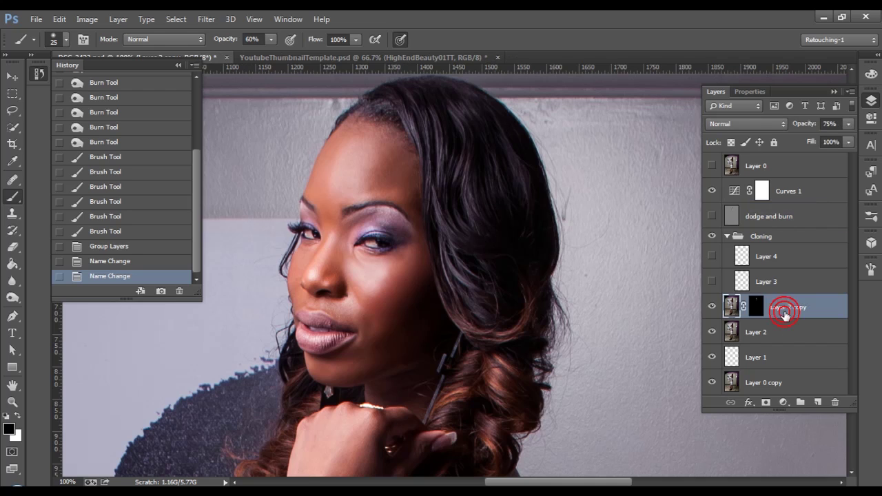
click(727, 236)
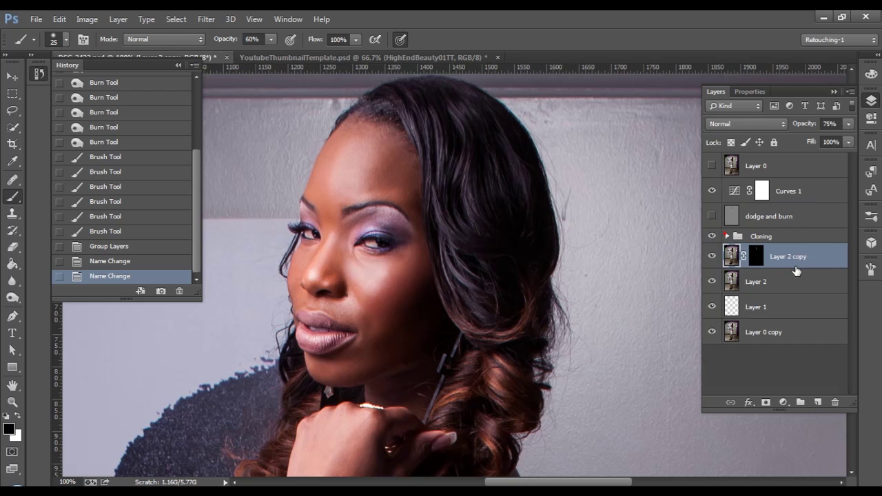
click(713, 236)
click(818, 403)
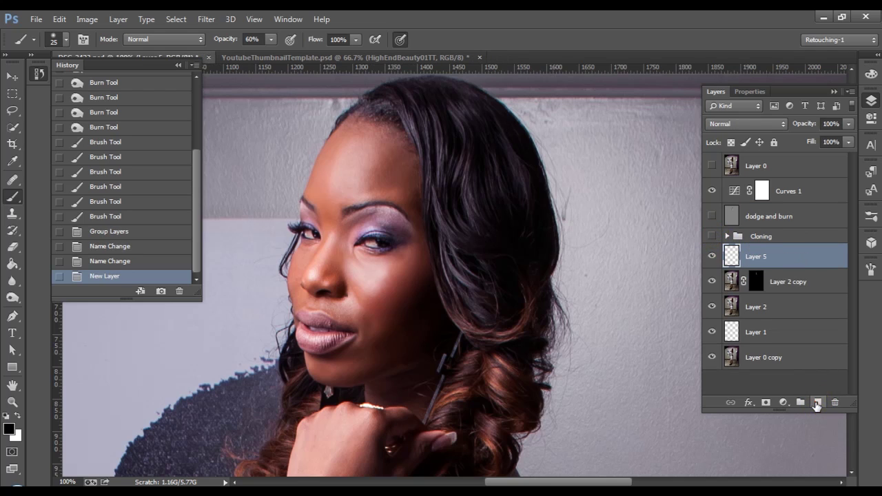
click(755, 254)
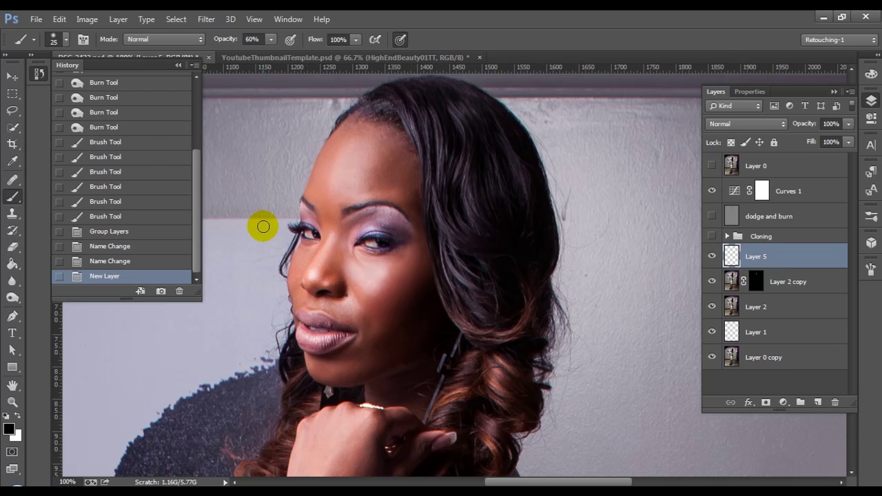
- Activate the Clone Stamp tool with a brush size of 15
click(12, 215)
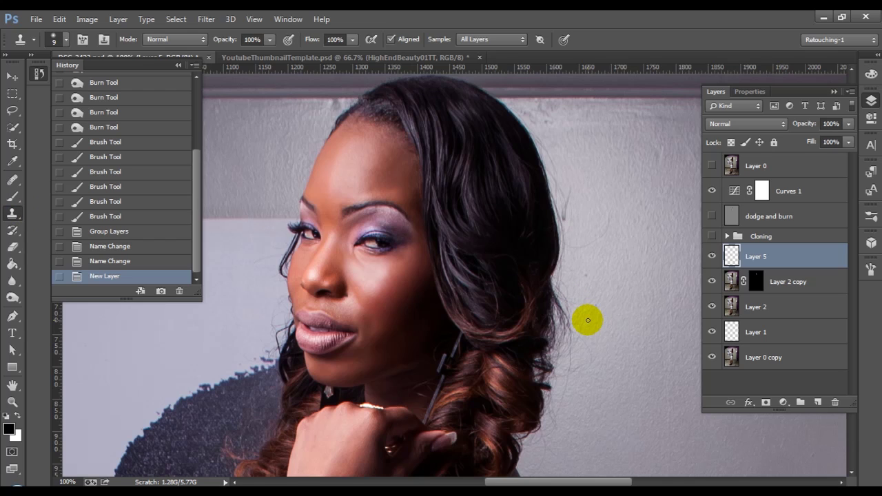
key(bracketright)
key(bracketright)
- Try the Clone Stamp in Lighten mode at 70% opacity
click(184, 38)
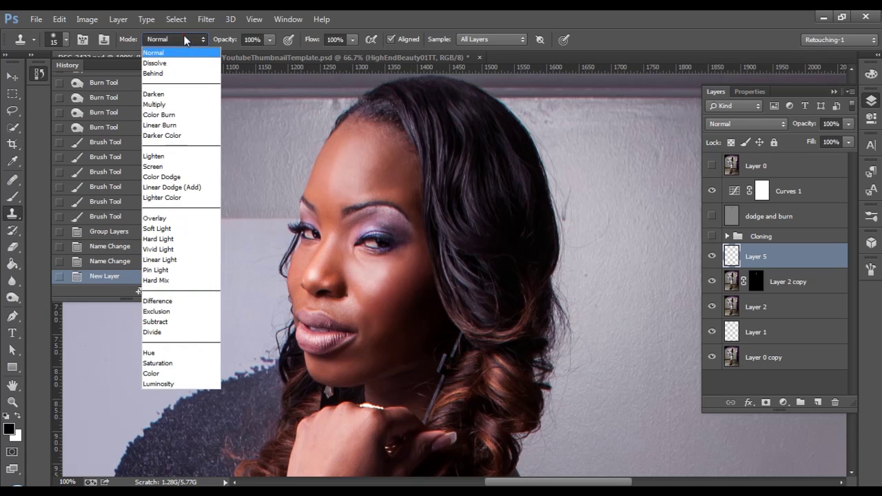
click(173, 157)
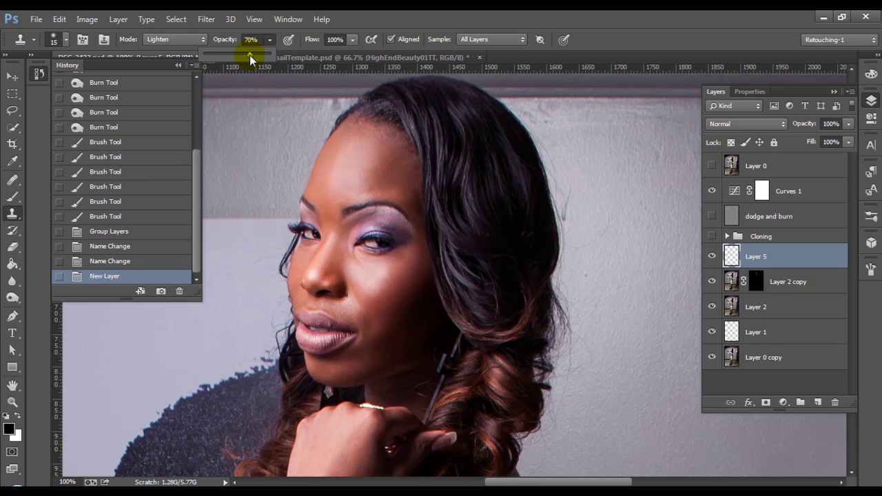
click(627, 39)
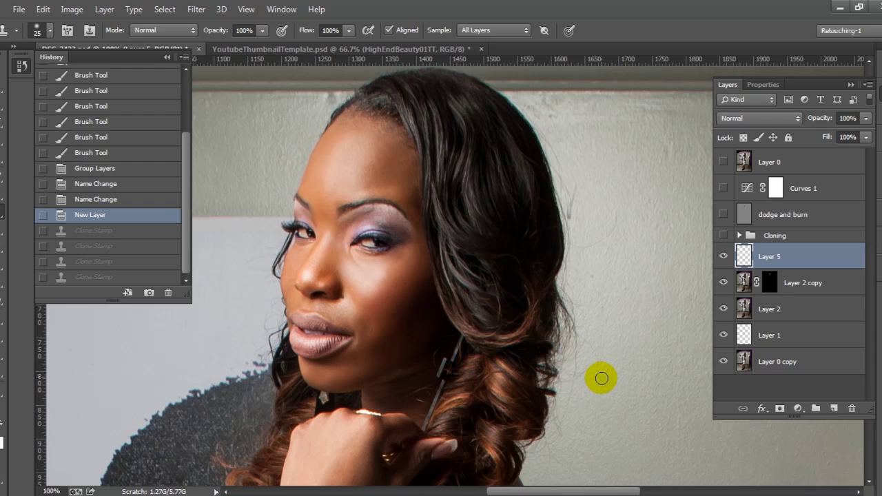
- Clone wall texture over the flyaway hairs along the outer edge of the hair, undoing unsuitable strokes
mouse_move(569, 397)
mouse_down()
mouse_move(589, 344)
mouse_move(581, 358)
mouse_move(583, 319)
mouse_move(566, 278)
mouse_move(571, 333)
mouse_move(562, 386)
mouse_up()
mouse_move(577, 419)
mouse_down()
mouse_move(566, 391)
mouse_move(555, 437)
mouse_move(533, 456)
mouse_move(551, 445)
mouse_up()
mouse_move(619, 209)
mouse_down()
mouse_move(608, 188)
mouse_move(592, 192)
mouse_move(573, 215)
mouse_move(633, 238)
mouse_move(622, 260)
mouse_move(585, 248)
mouse_move(596, 241)
mouse_move(568, 267)
mouse_move(565, 213)
mouse_up()
alt+click(587, 244)
key(ctrl+z)
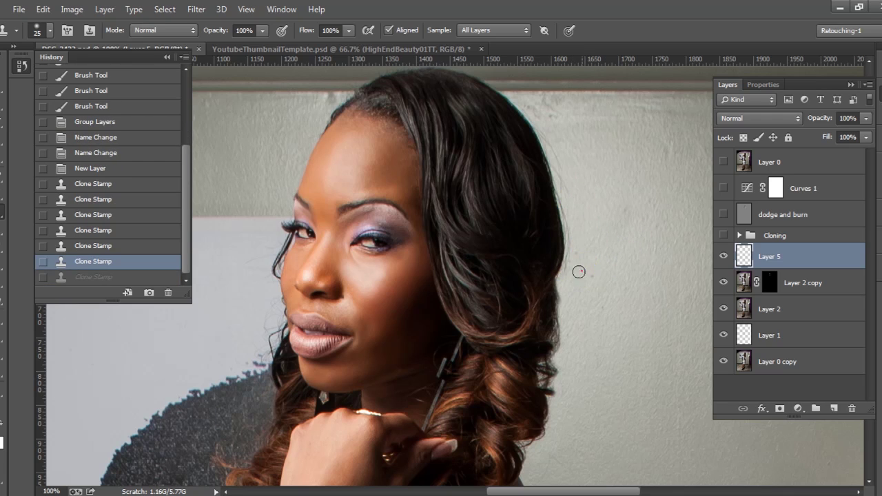
mouse_move(579, 270)
mouse_down()
mouse_move(578, 242)
mouse_move(558, 184)
mouse_move(572, 205)
mouse_up()
key(ctrl+z)
mouse_move(574, 238)
mouse_down()
mouse_move(565, 191)
mouse_move(604, 218)
mouse_move(563, 184)
mouse_move(548, 138)
mouse_move(573, 240)
mouse_move(570, 280)
mouse_up()
key(bracketleft)
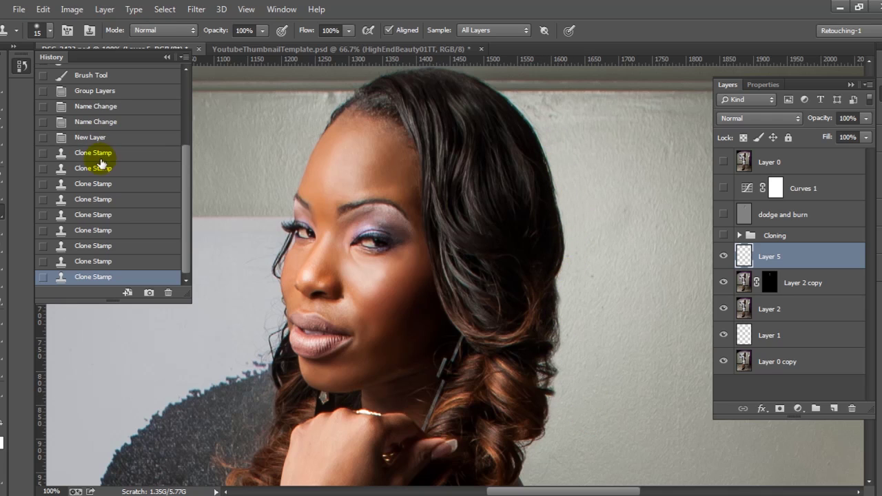
- Heal two spots on the forehead using the Spot Healing Brush at size 7
key(j)
key(bracketleft)
key(bracketleft)
key(bracketleft)
key(bracketleft)
key(bracketleft)
key(bracketleft)
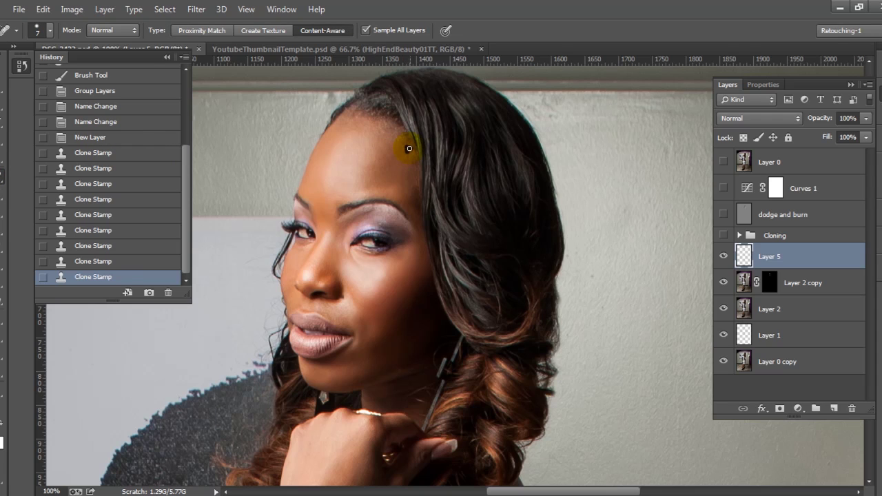
click(408, 148)
click(364, 157)
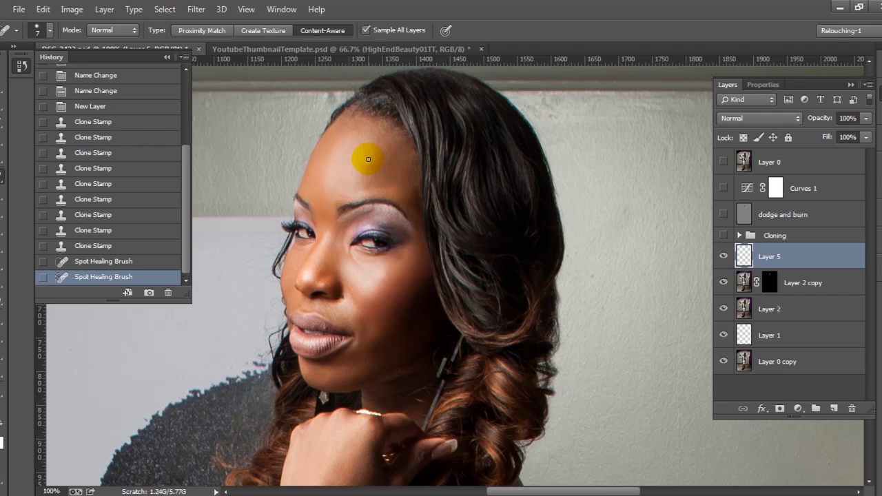
- Retouch the forehead near the hairline with the Healing Brush at size 9, sampling clean skin from the upper forehead
drag(4, 178, 37, 170)
click(43, 186)
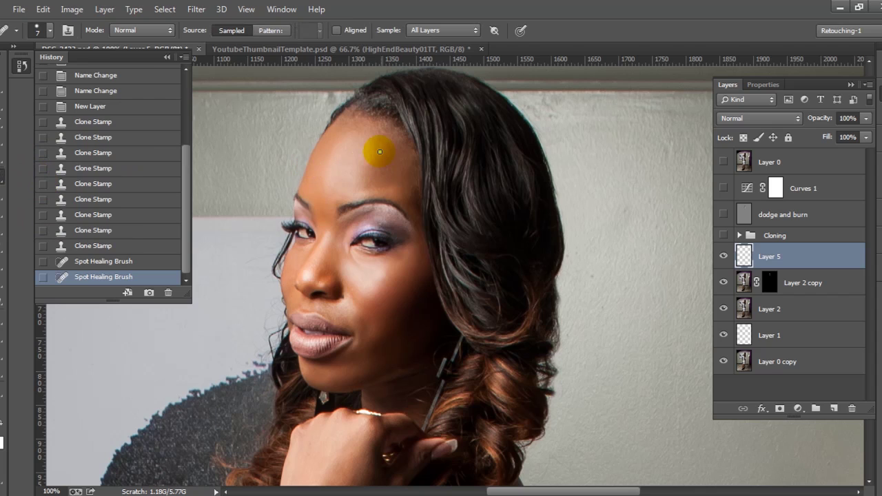
key(bracketright)
key(bracketright)
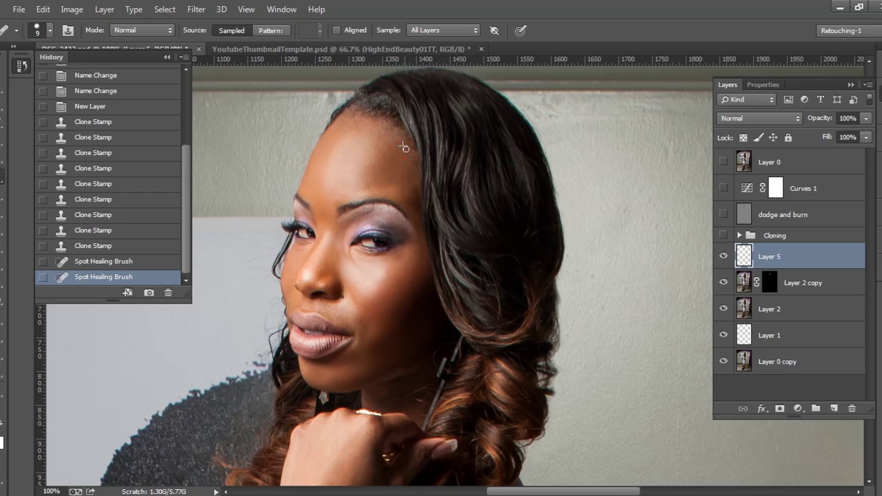
alt+click(391, 131)
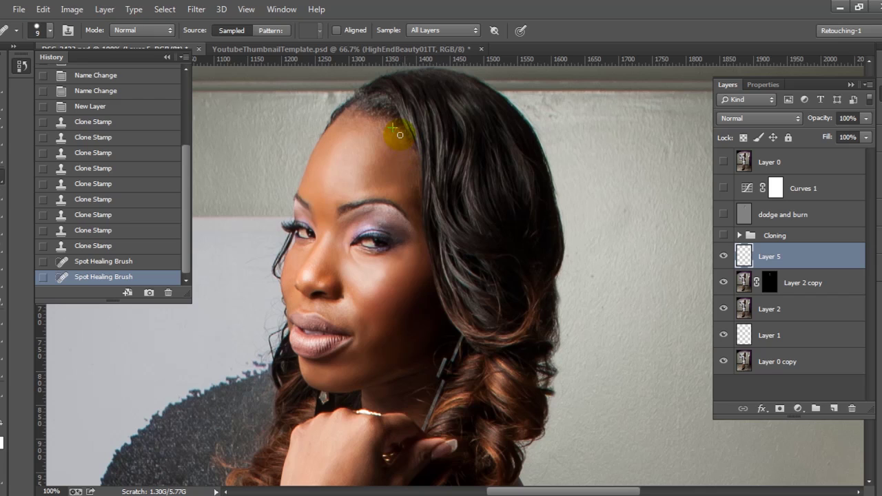
click(349, 119)
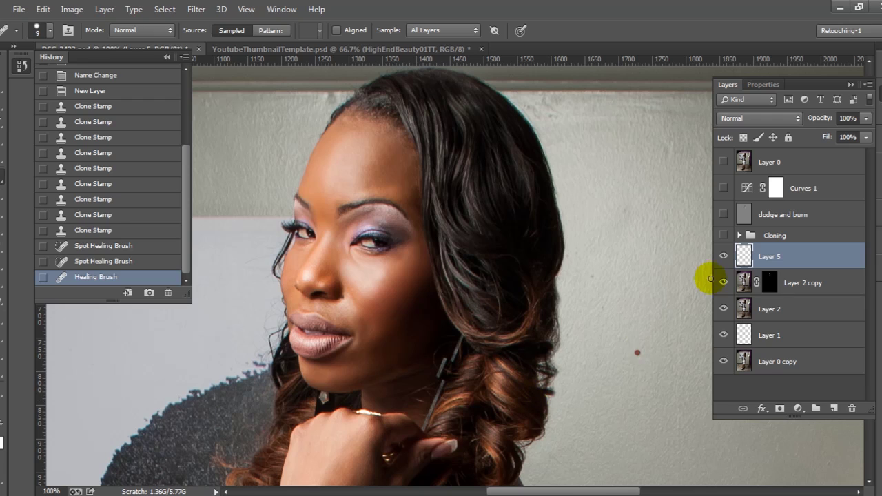
- Compare the portrait with and without the dodge and burn layer
click(724, 215)
click(724, 215)
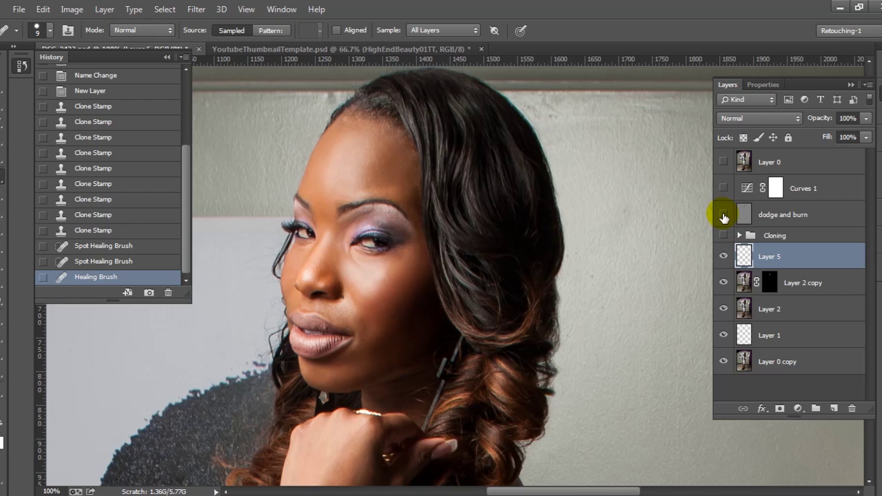
click(723, 217)
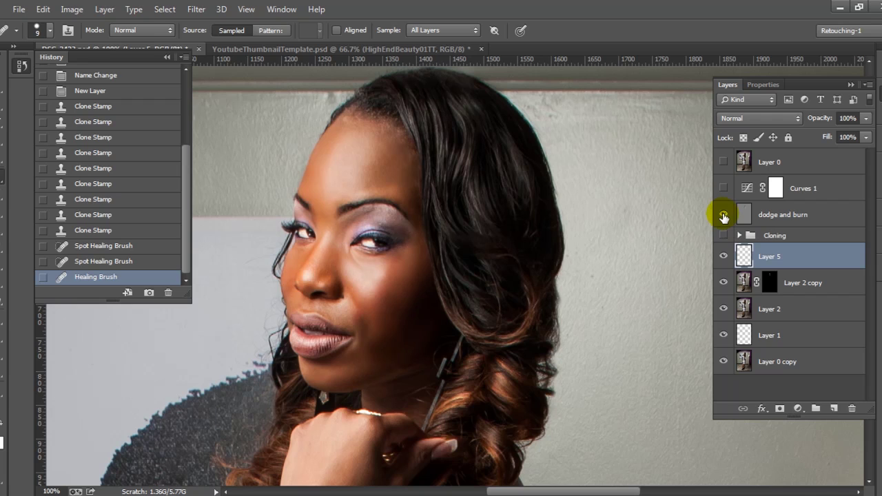
click(723, 217)
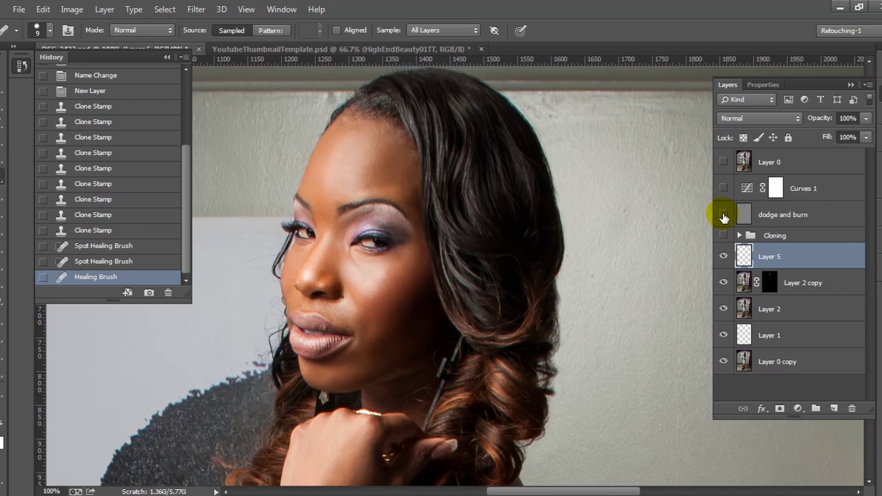
- Compare the retouched result with the original Layer 0, and make the Curves 1 adjustment visible
click(725, 162)
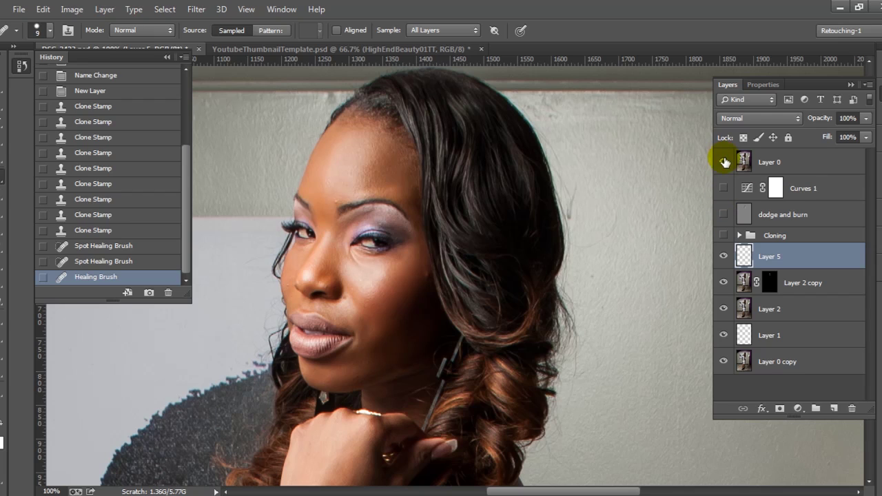
click(725, 163)
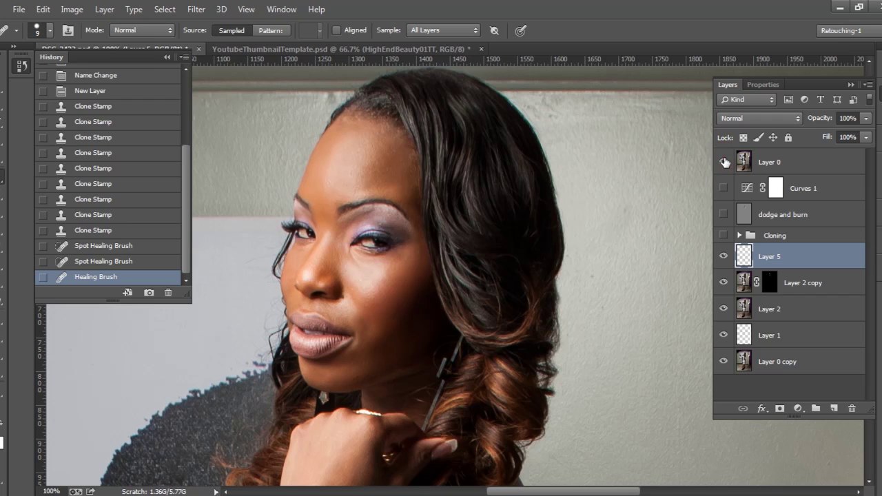
click(725, 162)
click(725, 162)
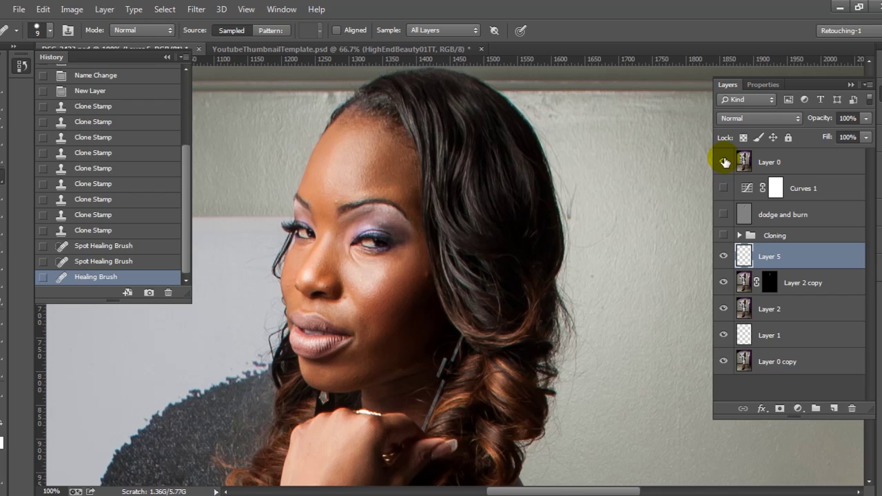
click(725, 162)
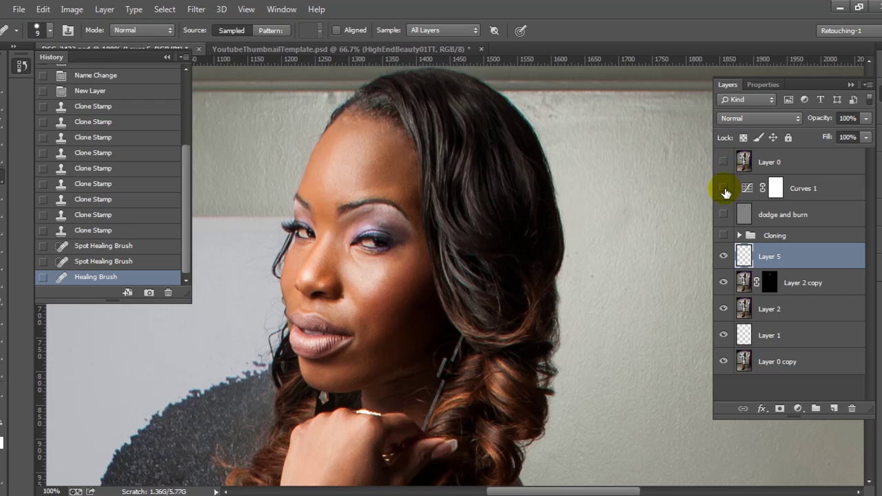
click(724, 189)
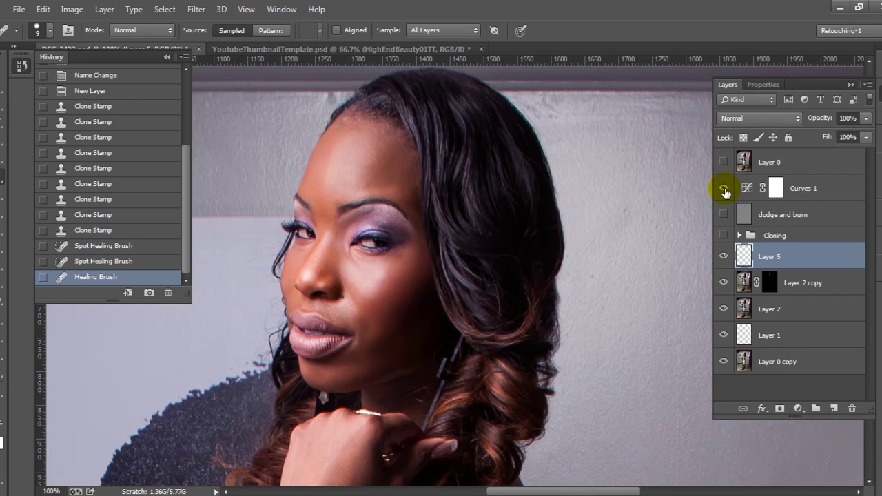